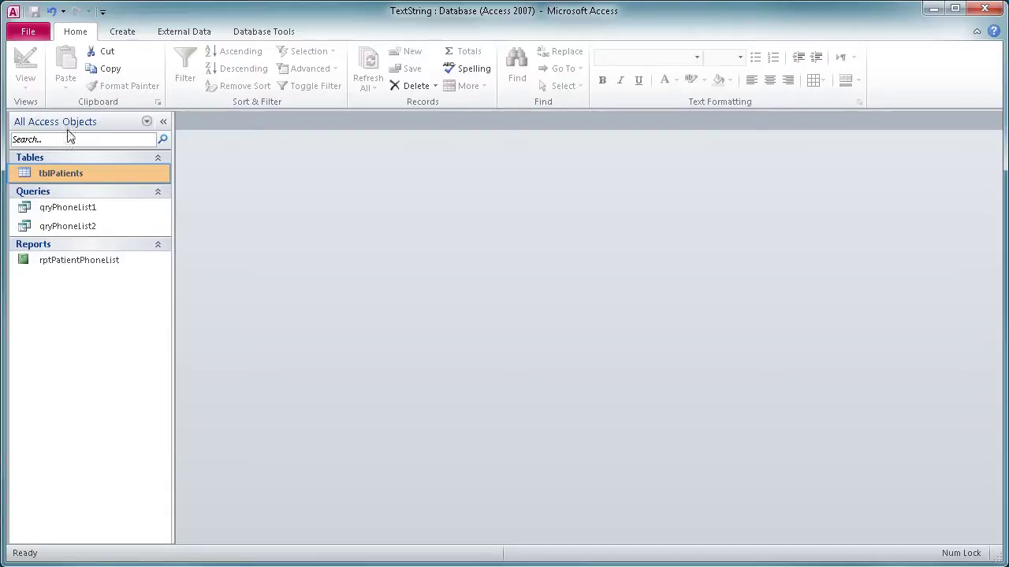
# Inspect the LastName, FirstName and Phone columns of tblPatients, then close the table
pyautogui.doubleClick(69, 173)
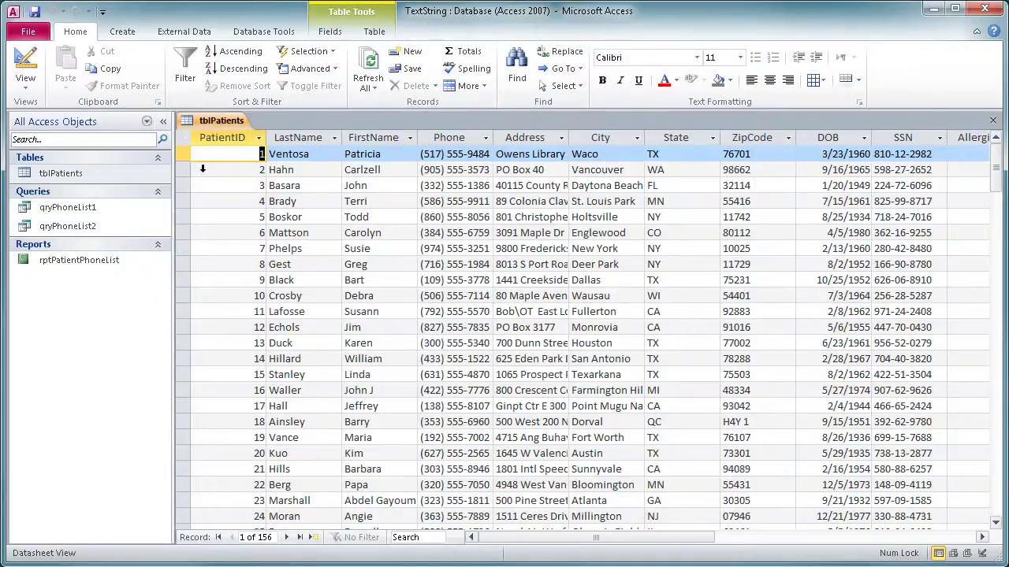
pyautogui.click(309, 139)
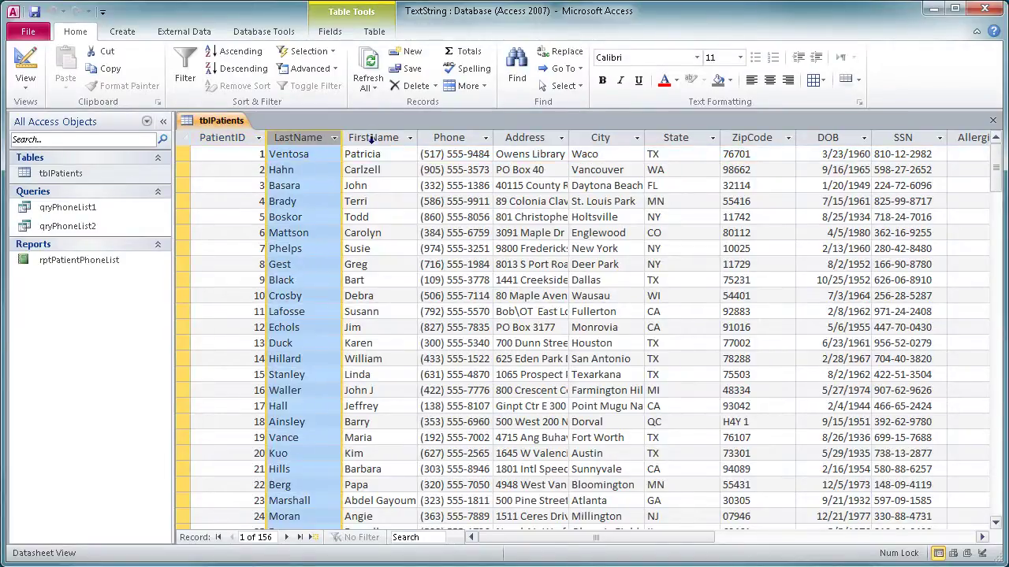
pyautogui.click(368, 140)
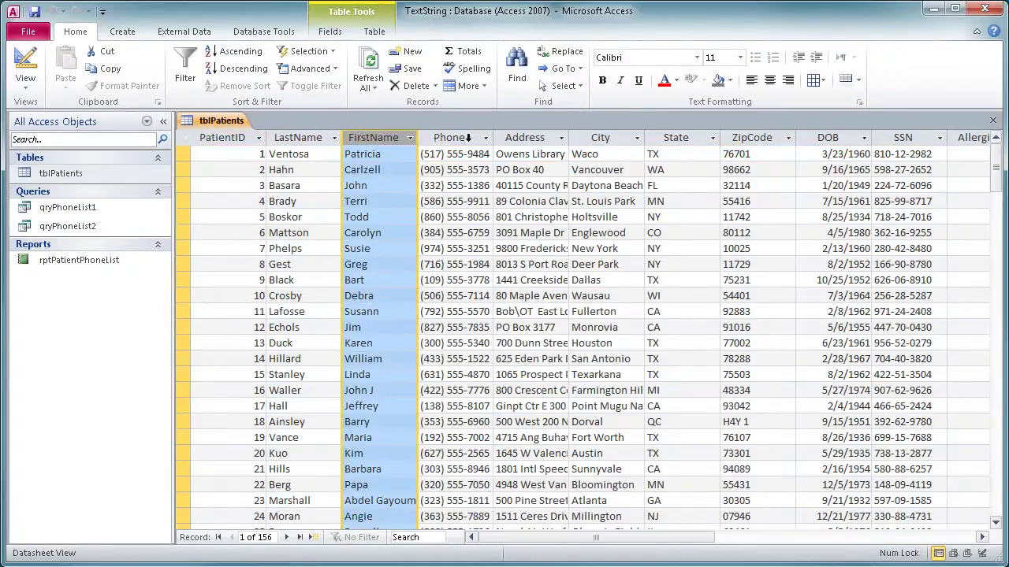
pyautogui.click(468, 138)
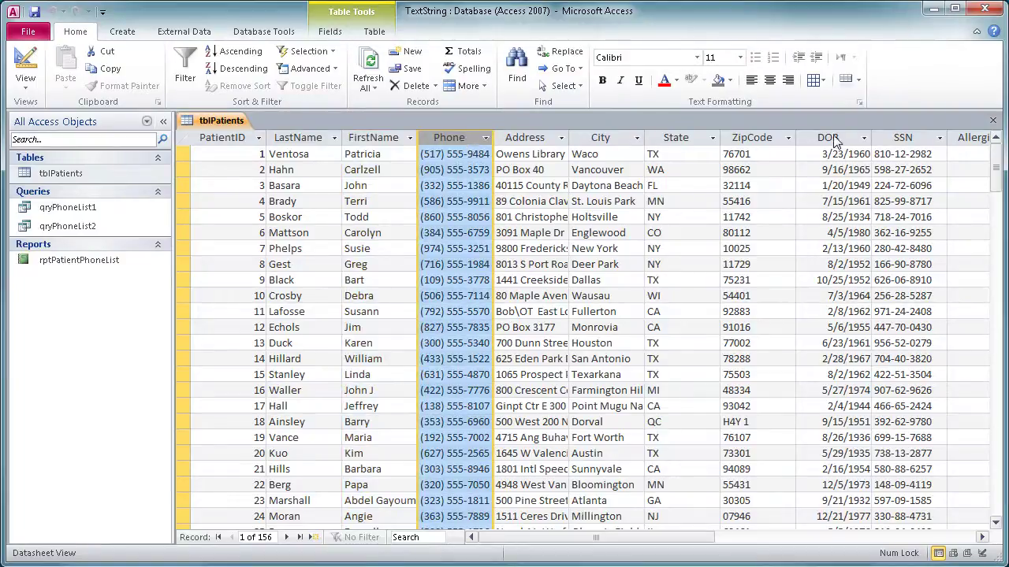
pyautogui.click(992, 120)
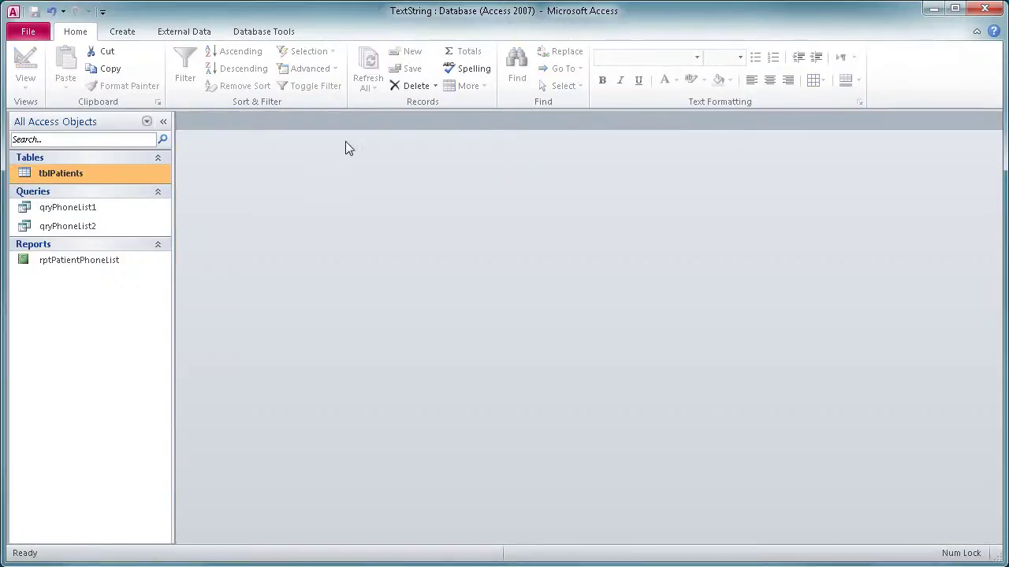
# Open qryPhoneList1 and qryPhoneList2 to compare separate name columns with the combined PatientName, ending on qryPhoneList1
pyautogui.doubleClick(87, 208)
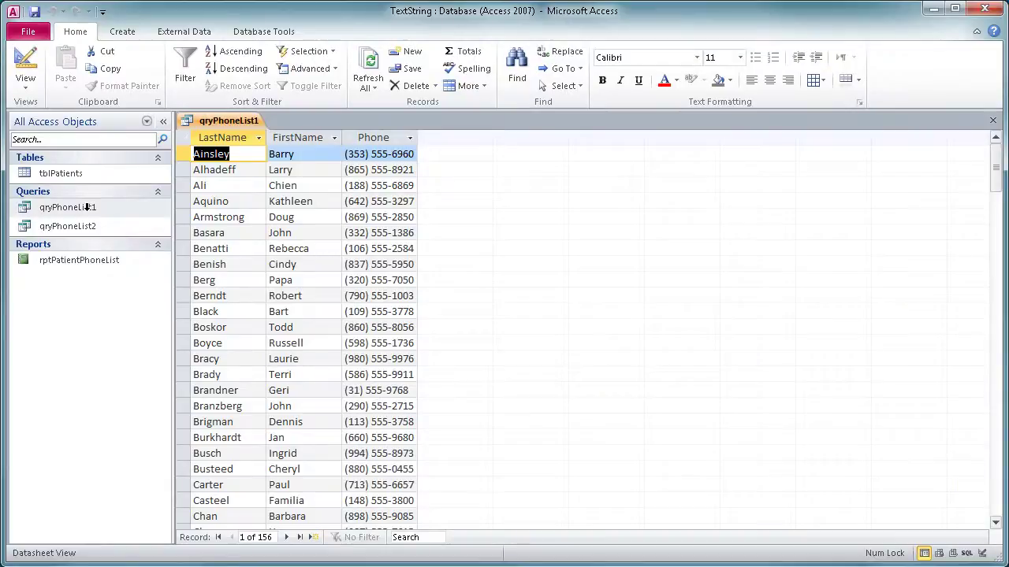
pyautogui.click(217, 138)
pyautogui.click(313, 138)
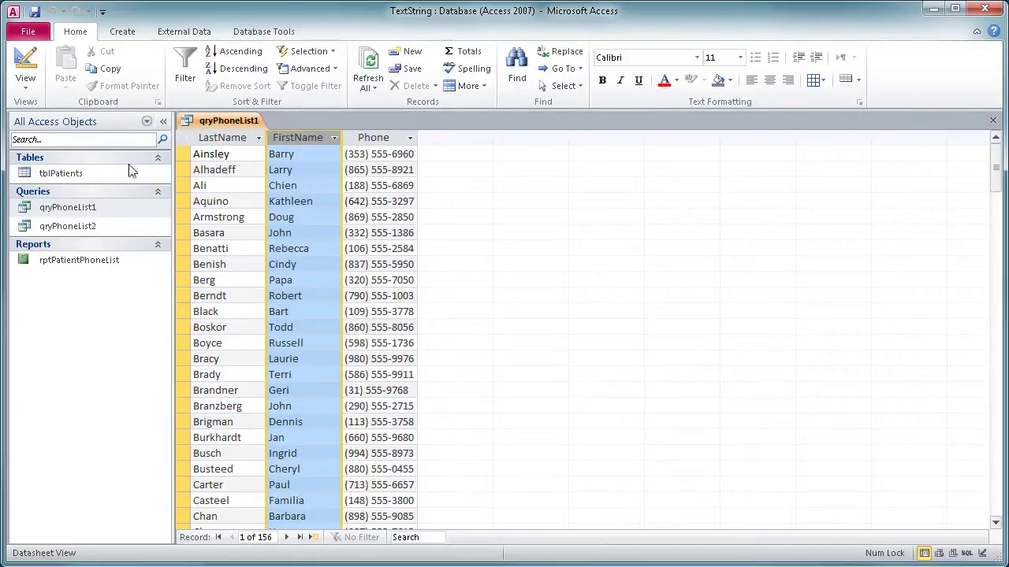
pyautogui.doubleClick(78, 227)
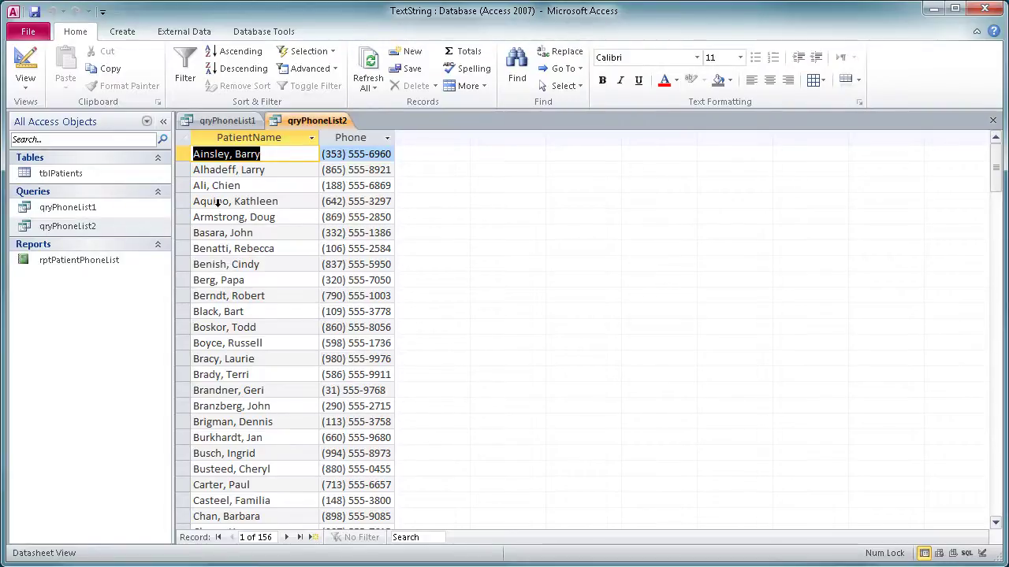
pyautogui.click(251, 140)
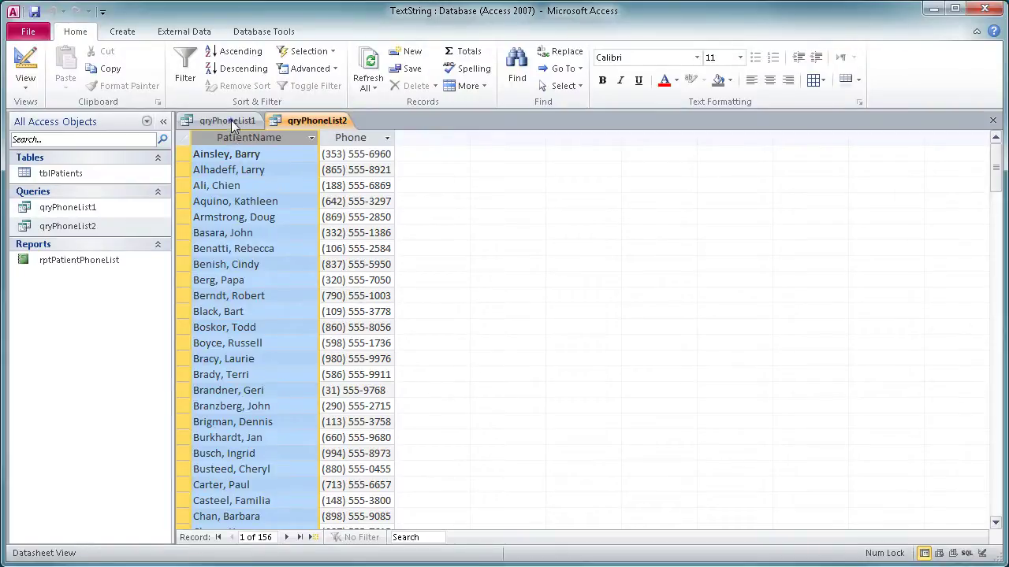
pyautogui.click(228, 121)
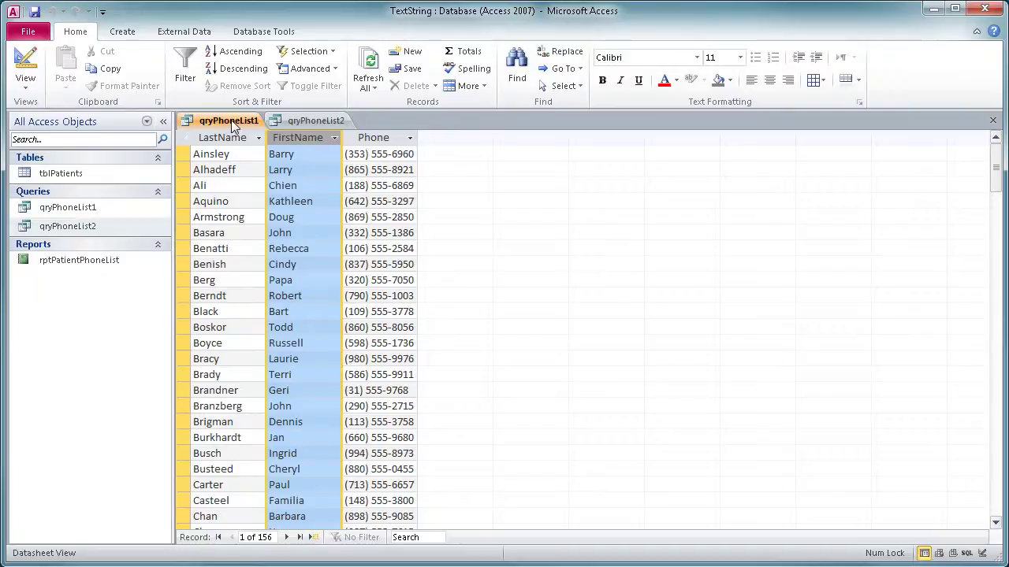
# Examine qryPhoneList1's design grid sorting LastName then FirstName ascending, then bring qryPhoneList2 forward
pyautogui.click(26, 67)
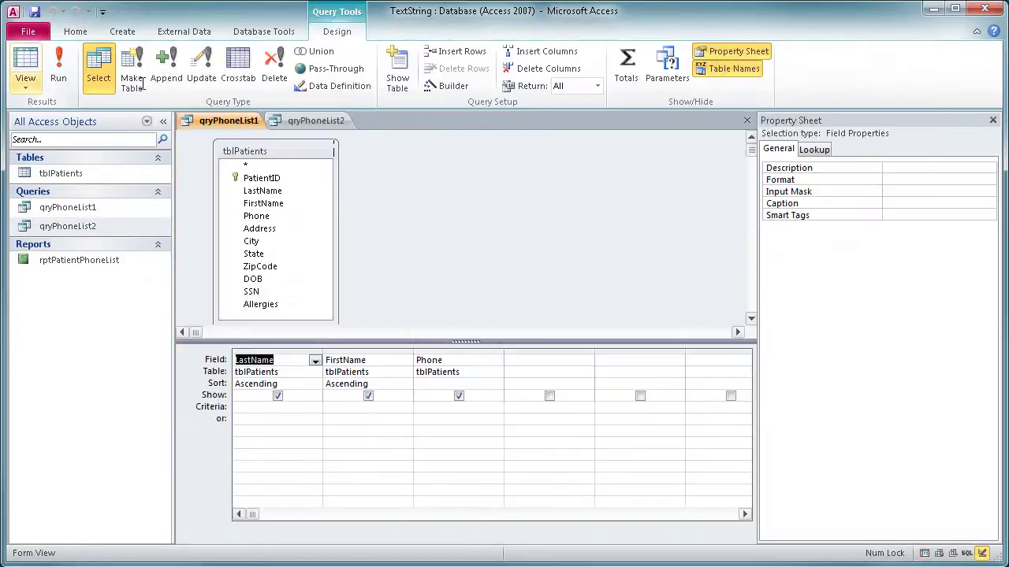
pyautogui.click(270, 351)
pyautogui.click(385, 356)
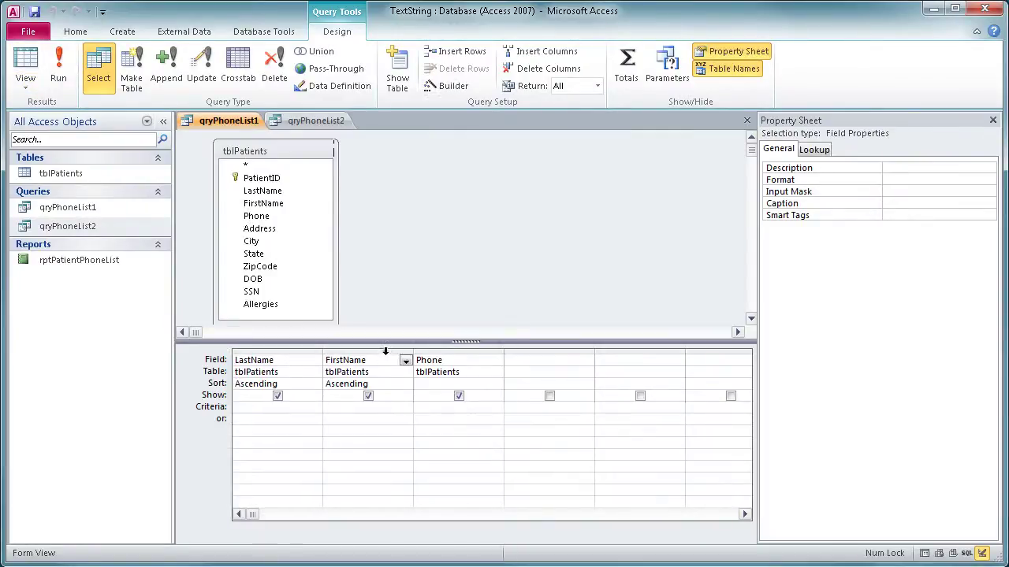
pyautogui.click(385, 351)
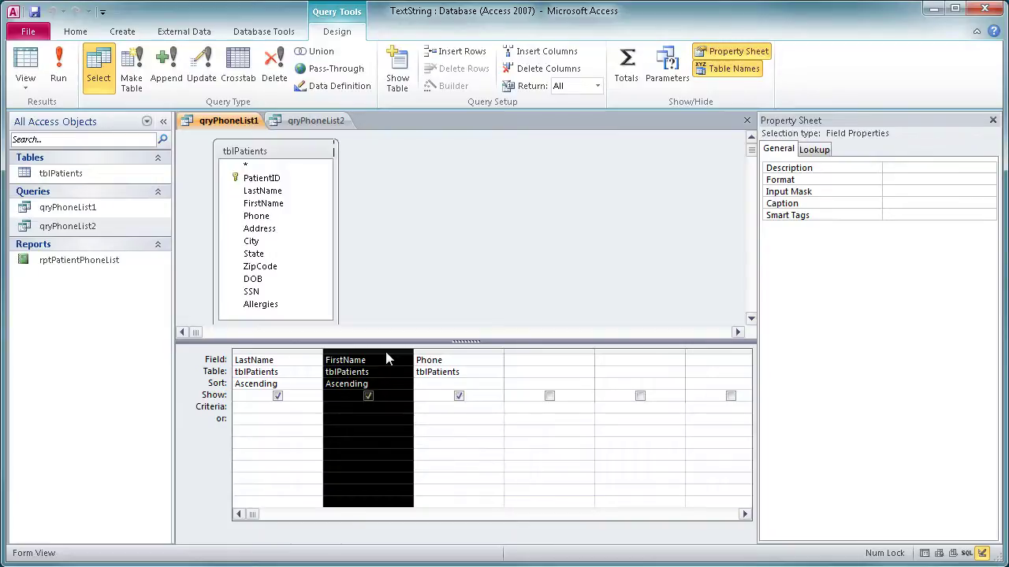
pyautogui.click(307, 122)
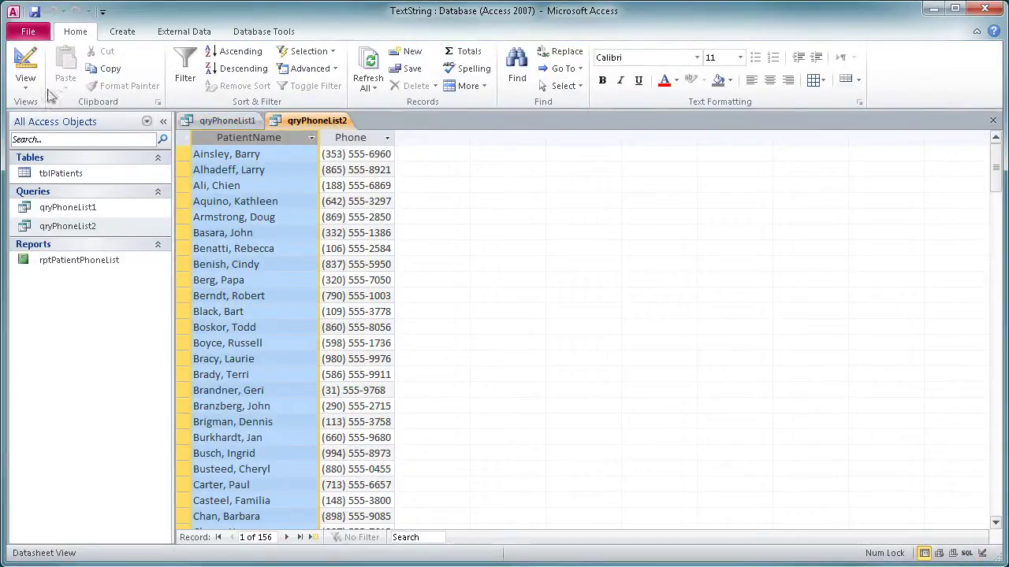
# Widen qryPhoneList2's design grid to read PatientName: [LastName] & ", " & [FirstName], then return to its datasheet
pyautogui.click(26, 65)
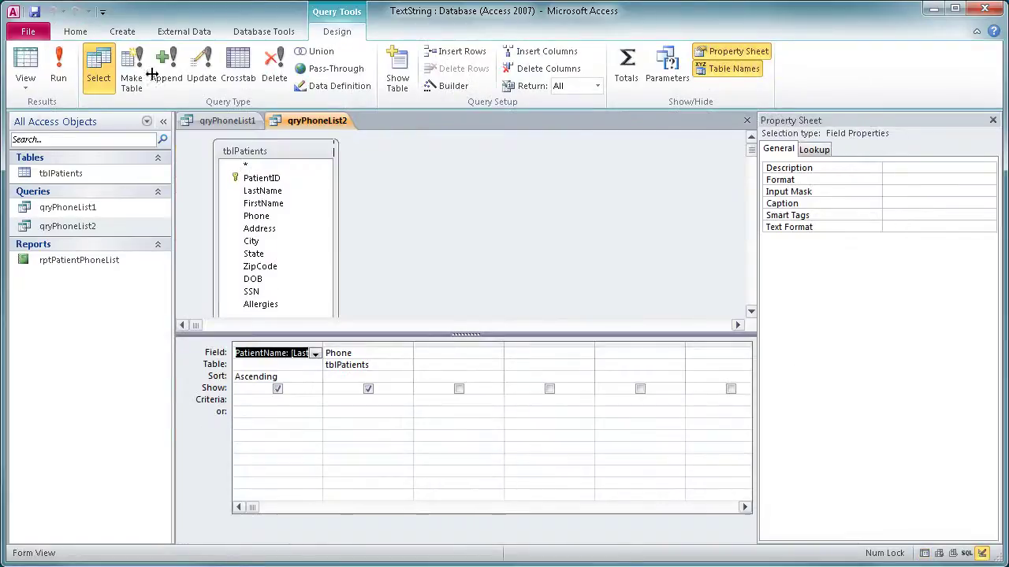
pyautogui.doubleClick(323, 342)
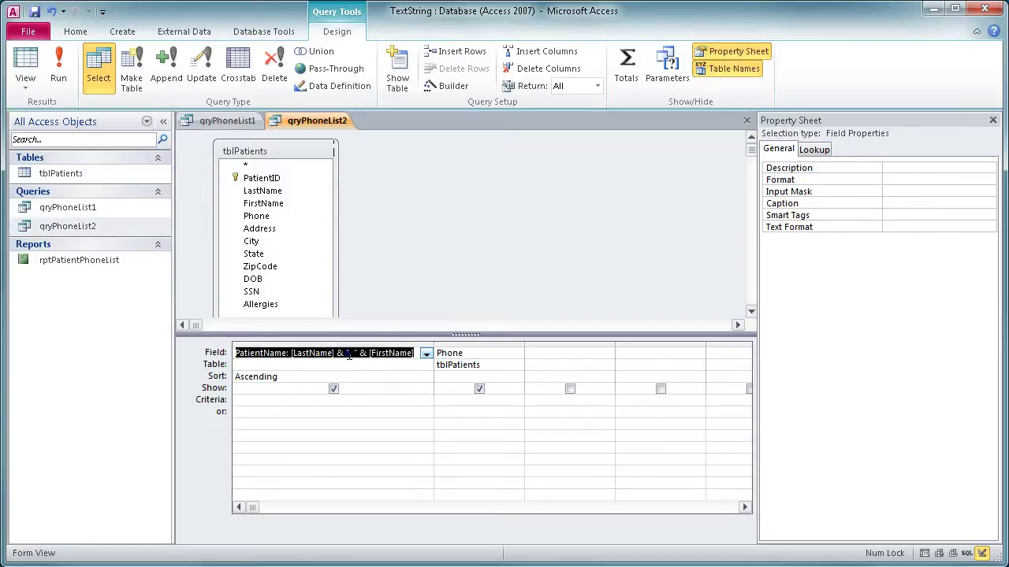
pyautogui.click(350, 357)
pyautogui.moveTo(235, 352); pyautogui.dragTo(287, 356)
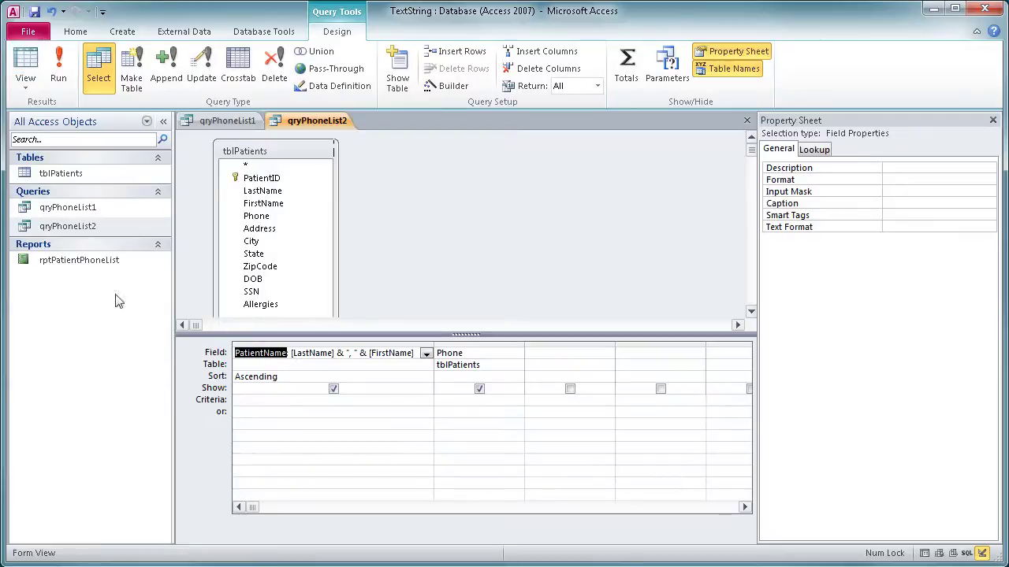
pyautogui.click(25, 64)
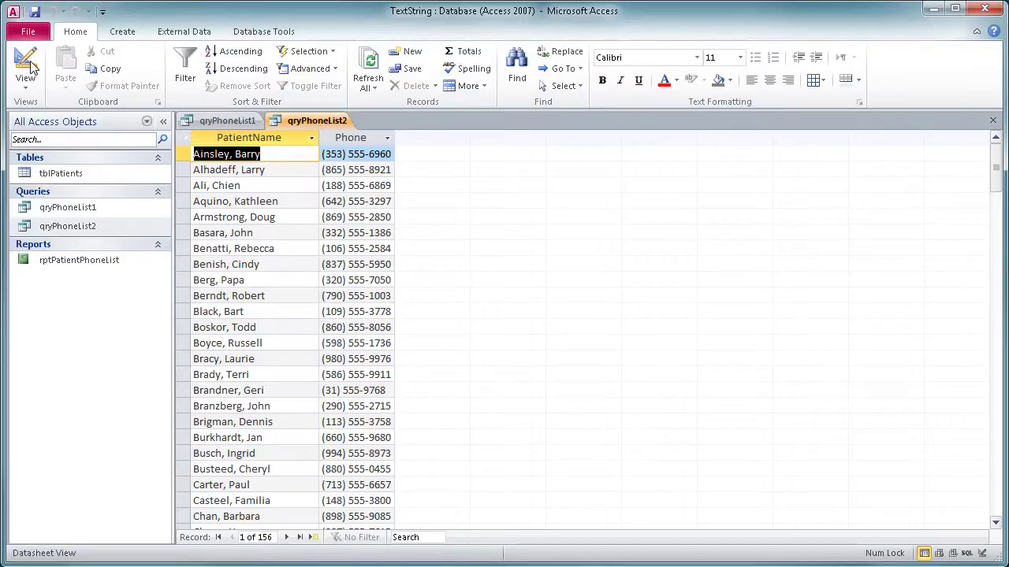
# Start a new design query with tblPatients, enlarge its field list, and switch back to qryPhoneList1's design
pyautogui.click(126, 38)
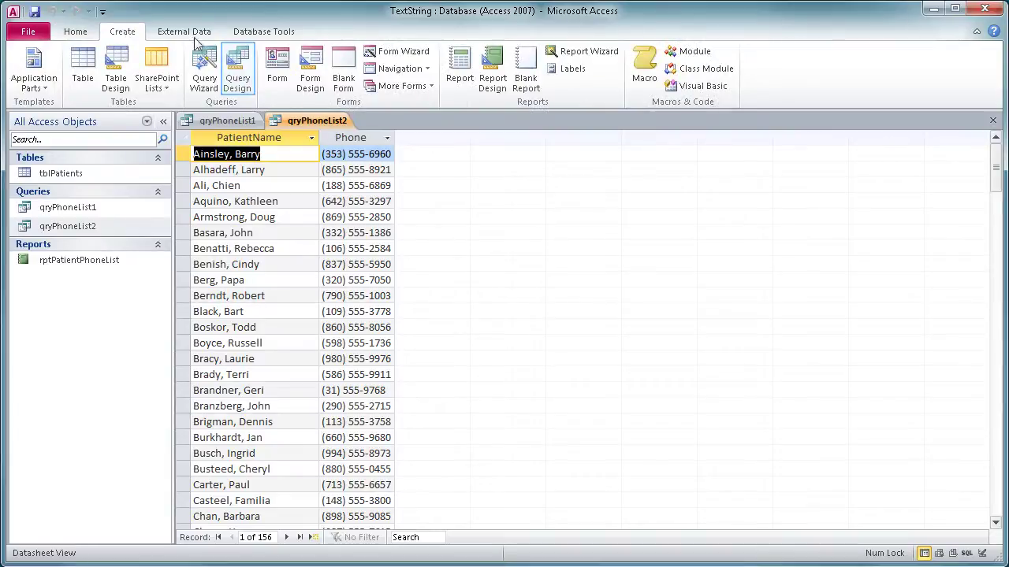
pyautogui.click(245, 81)
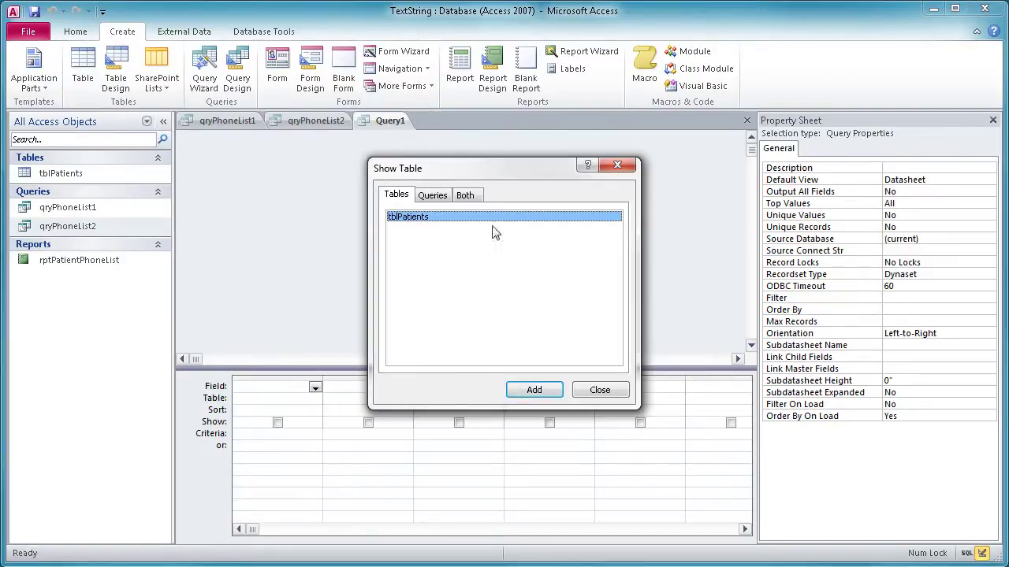
pyautogui.click(534, 390)
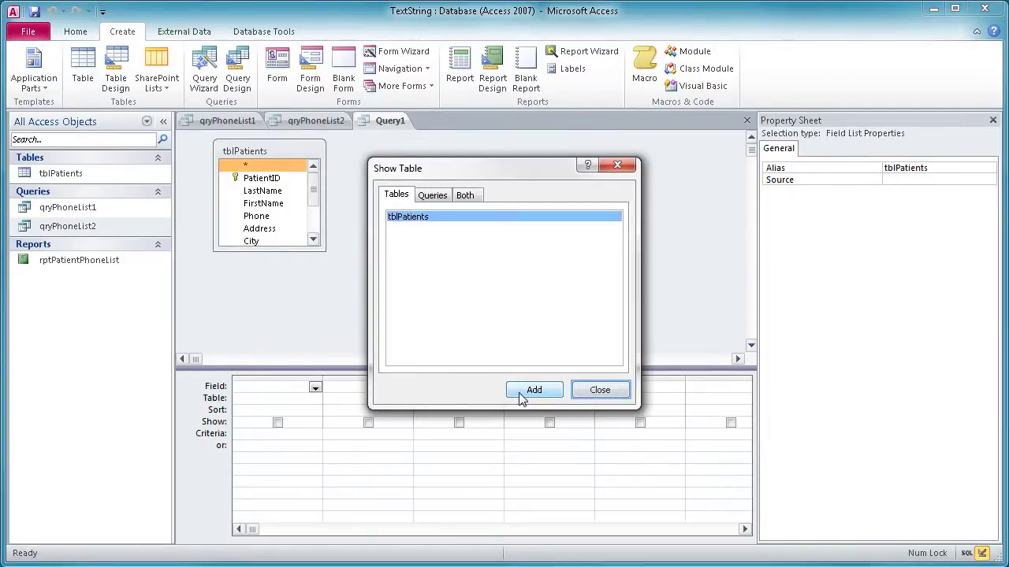
pyautogui.click(600, 391)
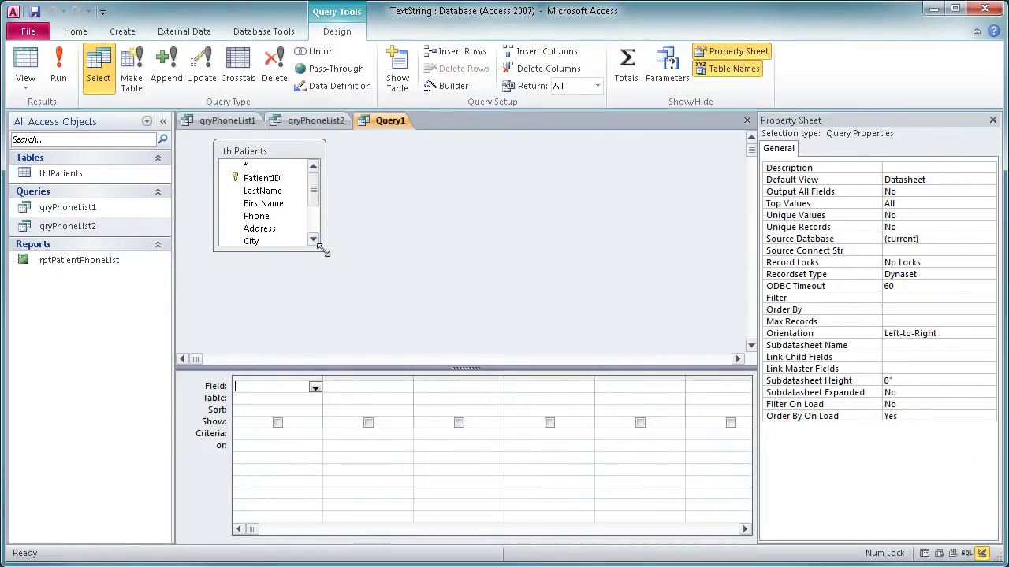
pyautogui.moveTo(323, 249); pyautogui.dragTo(342, 320)
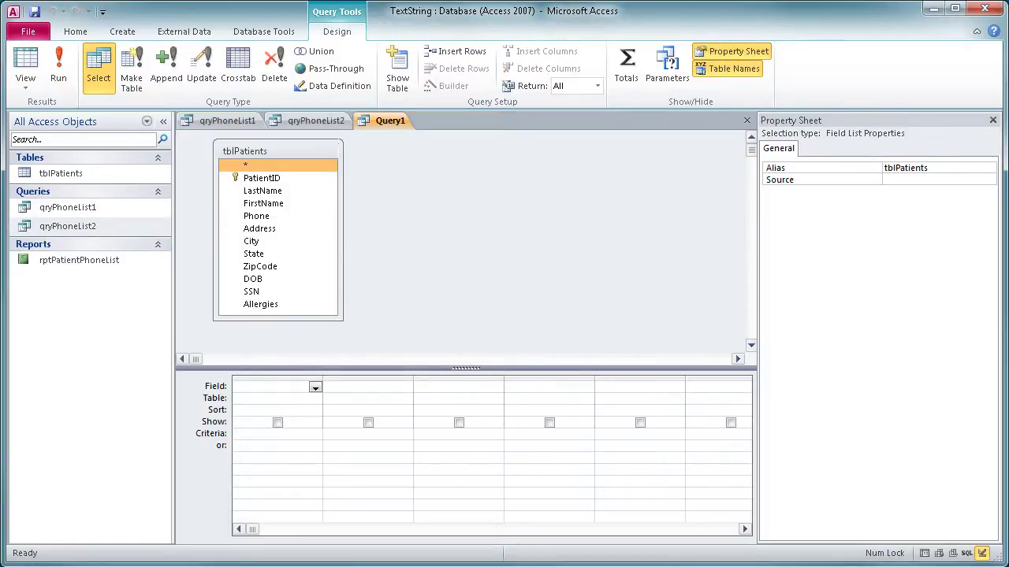
pyautogui.hotkey('ctrl', 'F6')
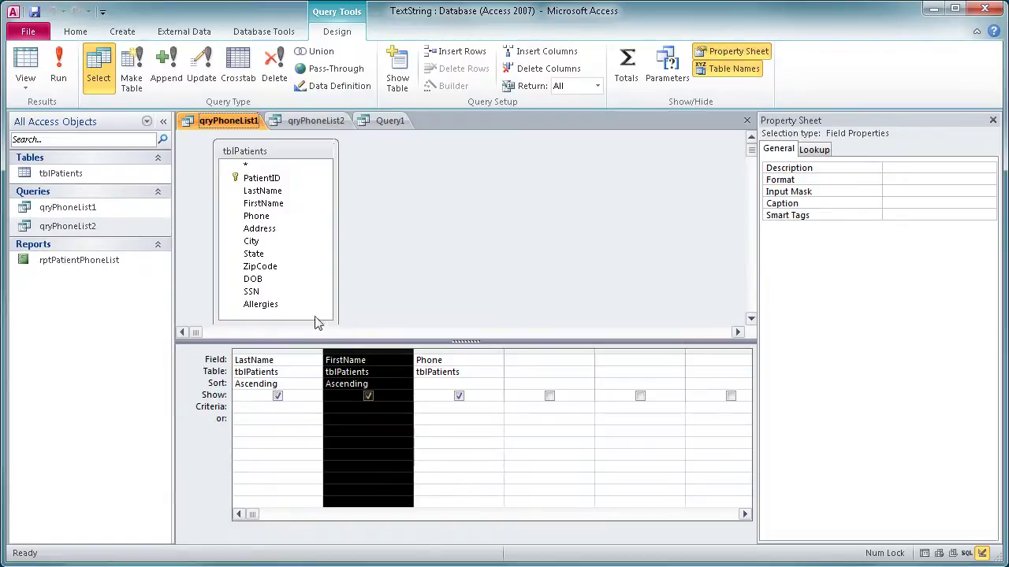
# Compare the LastName and FirstName fields with qryPhoneList1's design grid, then move to Query1
pyautogui.click(250, 192)
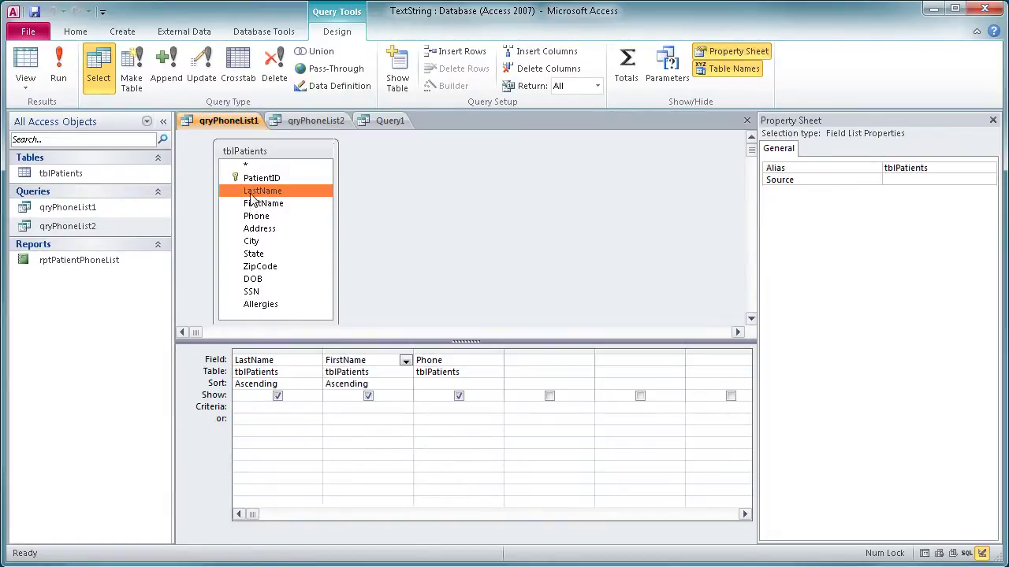
pyautogui.click(253, 203)
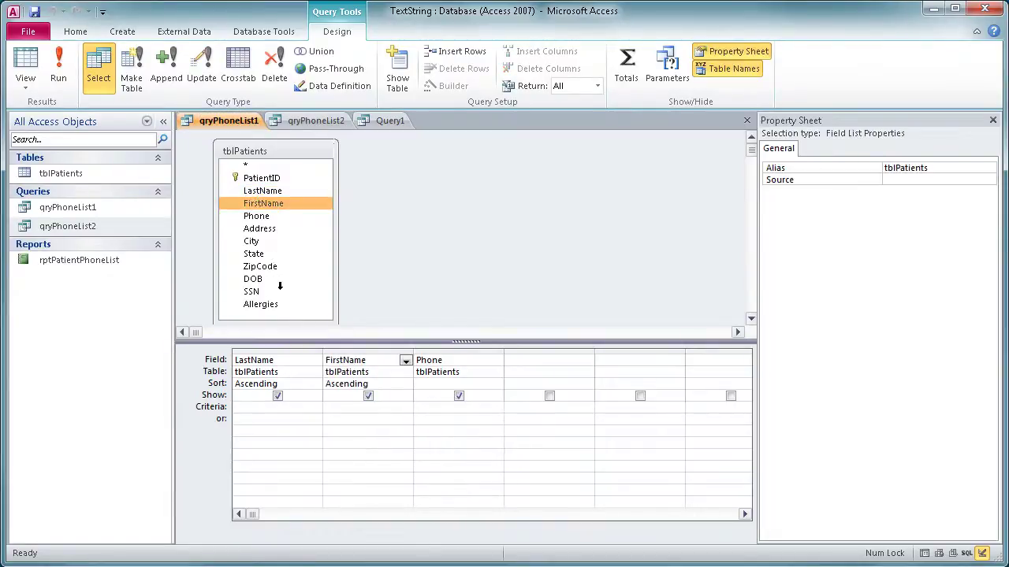
pyautogui.click(281, 350)
pyautogui.click(353, 351)
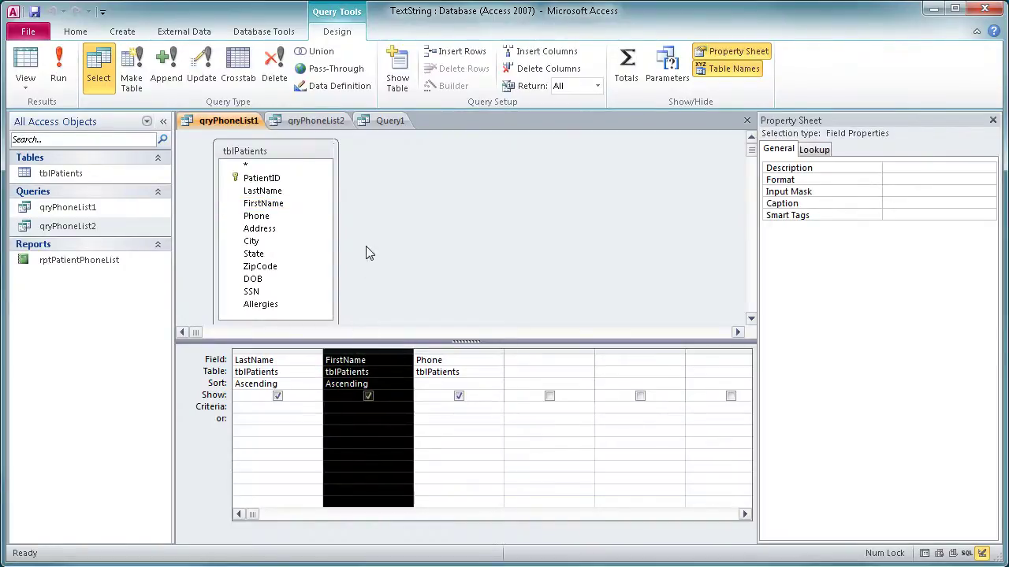
pyautogui.click(367, 120)
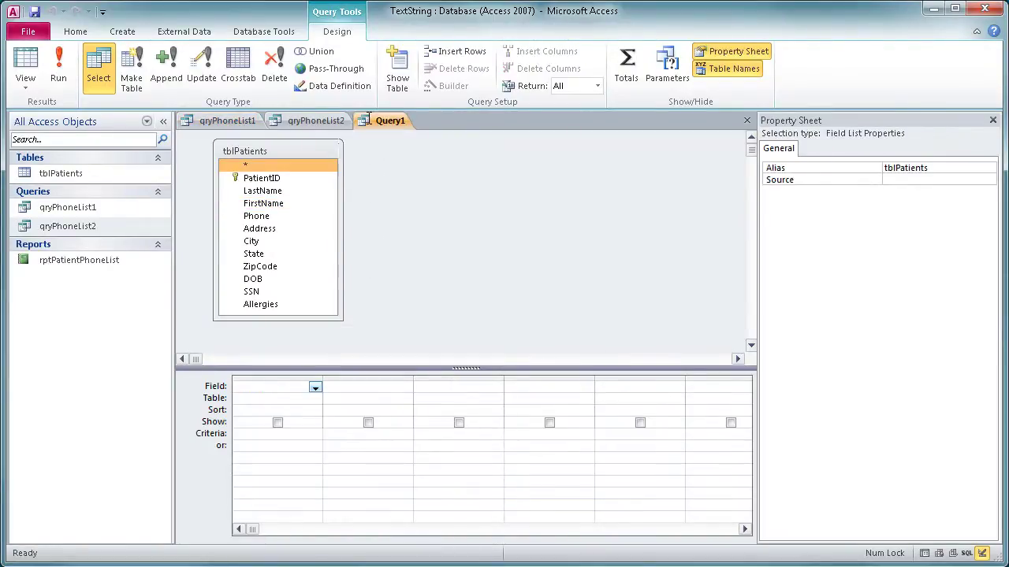
# Enter PatientName: [LastName]&", "&[FirstName] in Query1's first Field cell
pyautogui.click(245, 387)
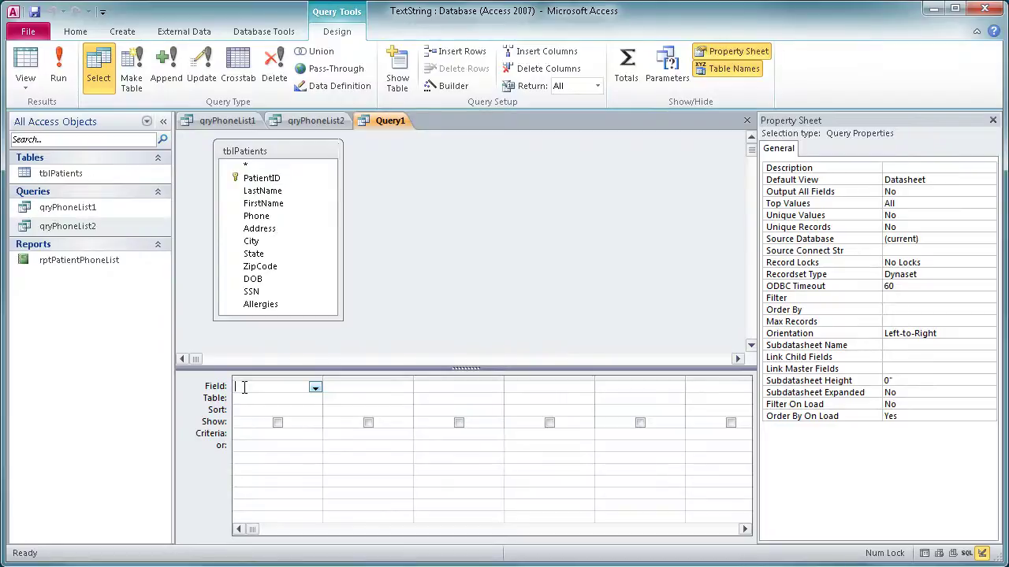
pyautogui.write('PatientName')
pyautogui.click(288, 388)
pyautogui.write(': [LastName')
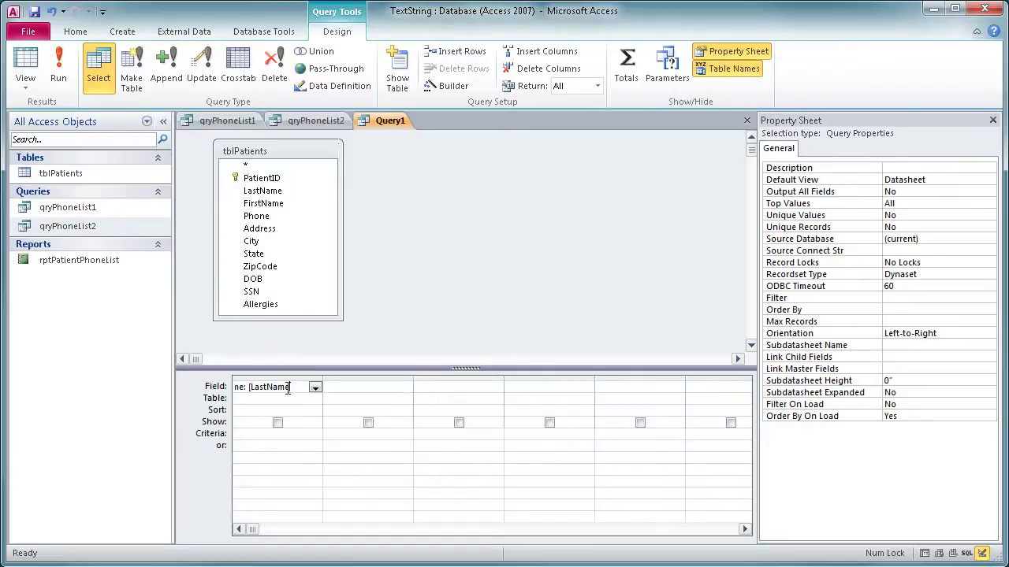
pyautogui.write(']')
pyautogui.write('&')
pyautogui.write('"')
pyautogui.write(', ')
pyautogui.write('"')
pyautogui.write('&')
pyautogui.write('[')
pyautogui.write('First')
pyautogui.write('Name')
pyautogui.write(']')
# Commit the PatientName expression, autofit its column, and add Phone from tblPatients as the second field
pyautogui.click(346, 387)
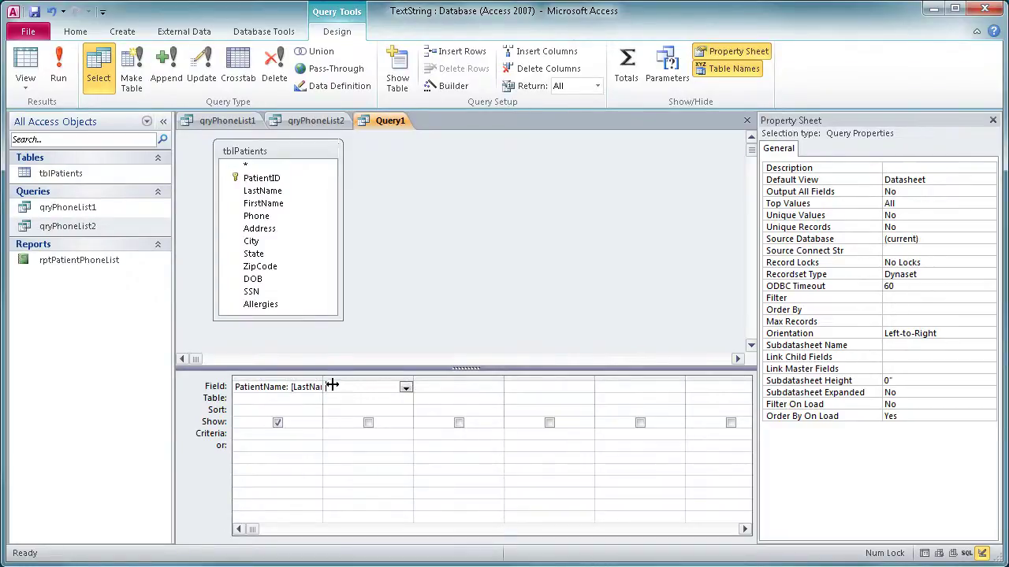
pyautogui.doubleClick(323, 382)
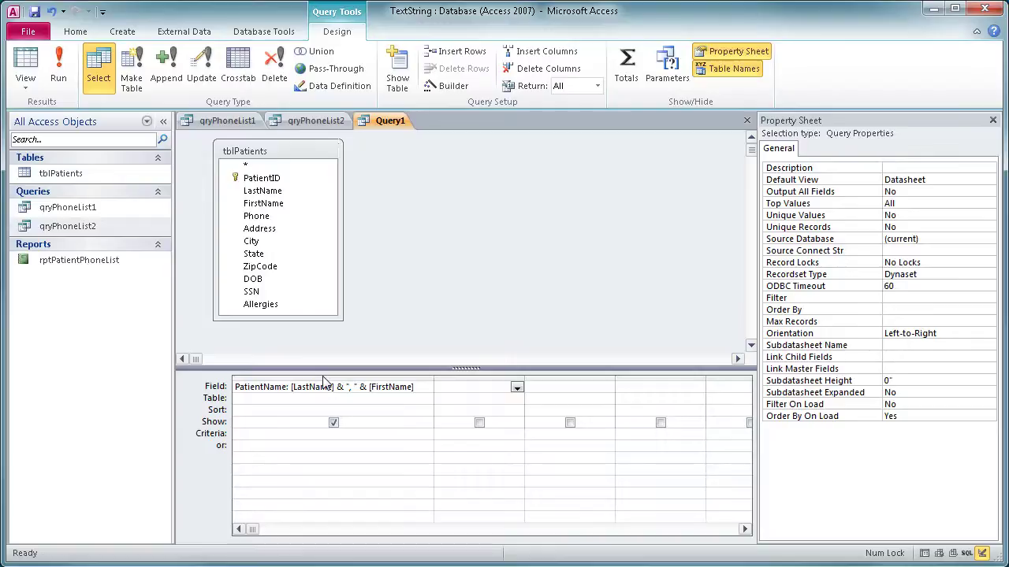
pyautogui.doubleClick(255, 219)
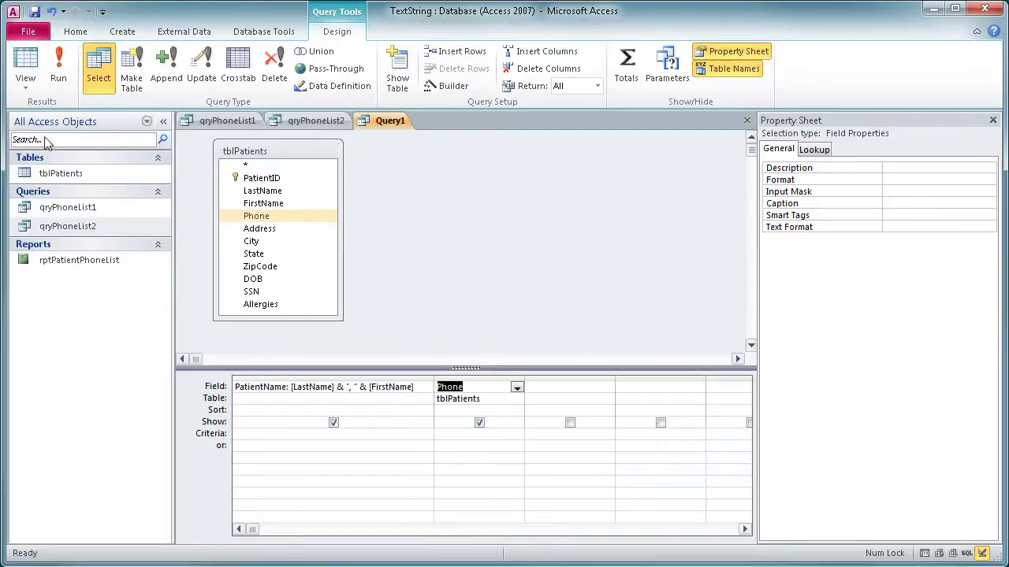
# Set PatientName to sort Ascending and confirm the results list 156 names alphabetically with phone numbers
pyautogui.click(25, 59)
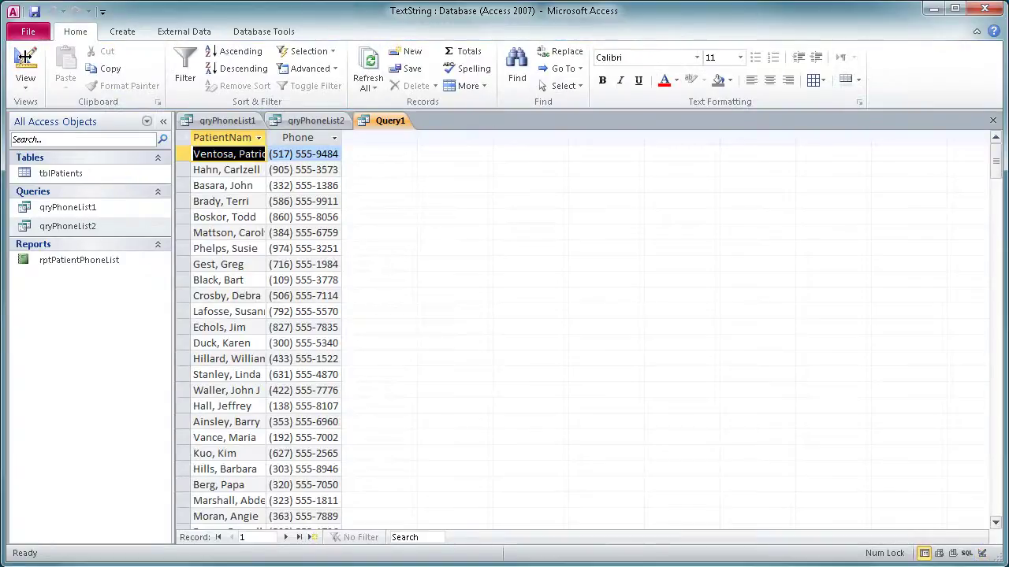
pyautogui.doubleClick(266, 138)
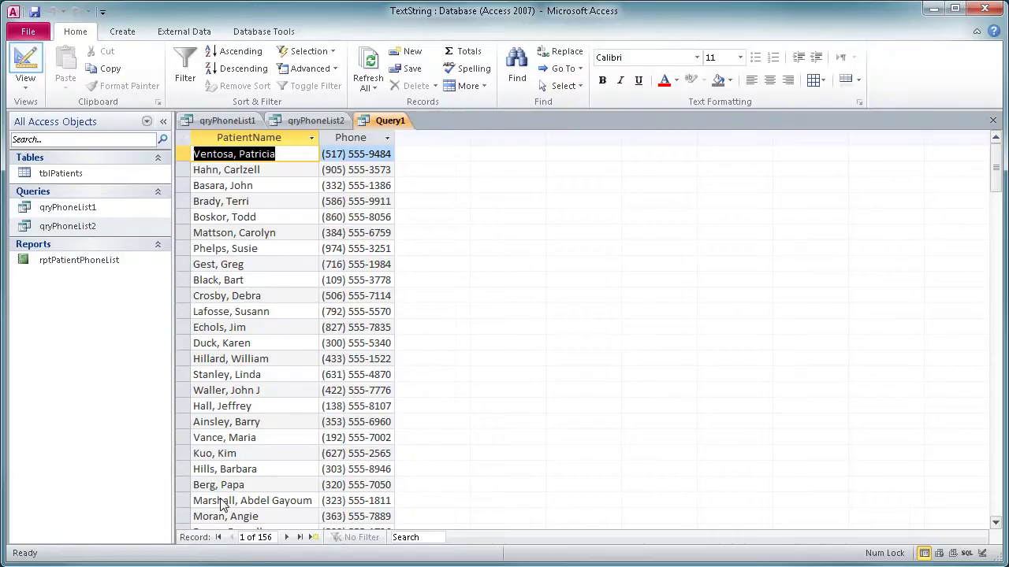
pyautogui.click(31, 60)
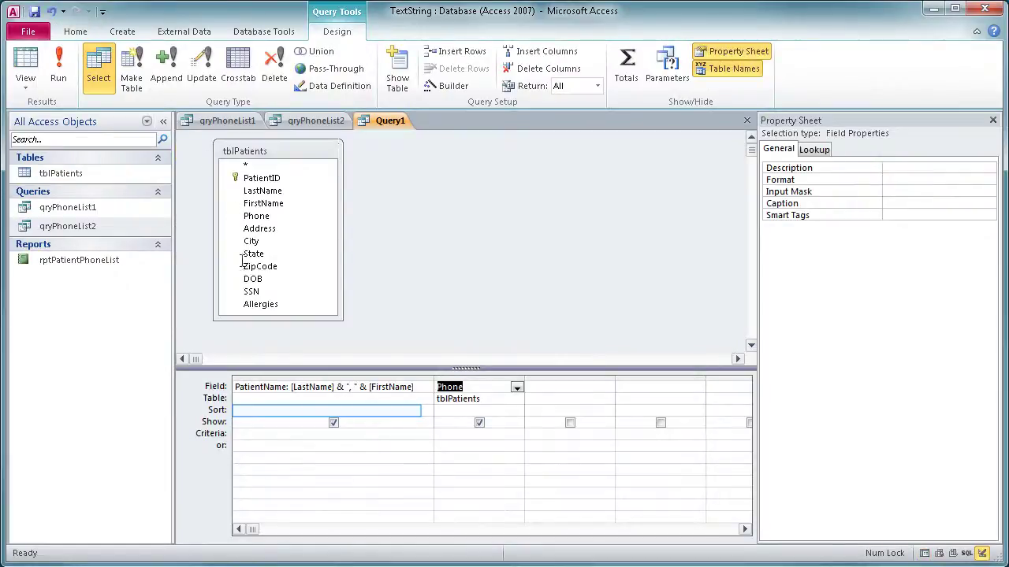
pyautogui.click(255, 411)
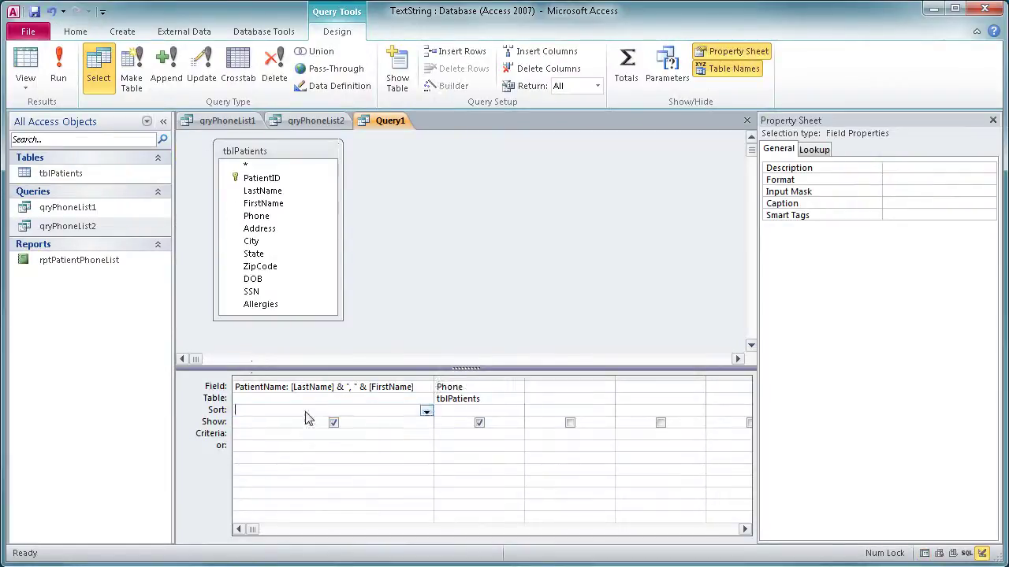
pyautogui.click(424, 412)
pyautogui.click(398, 423)
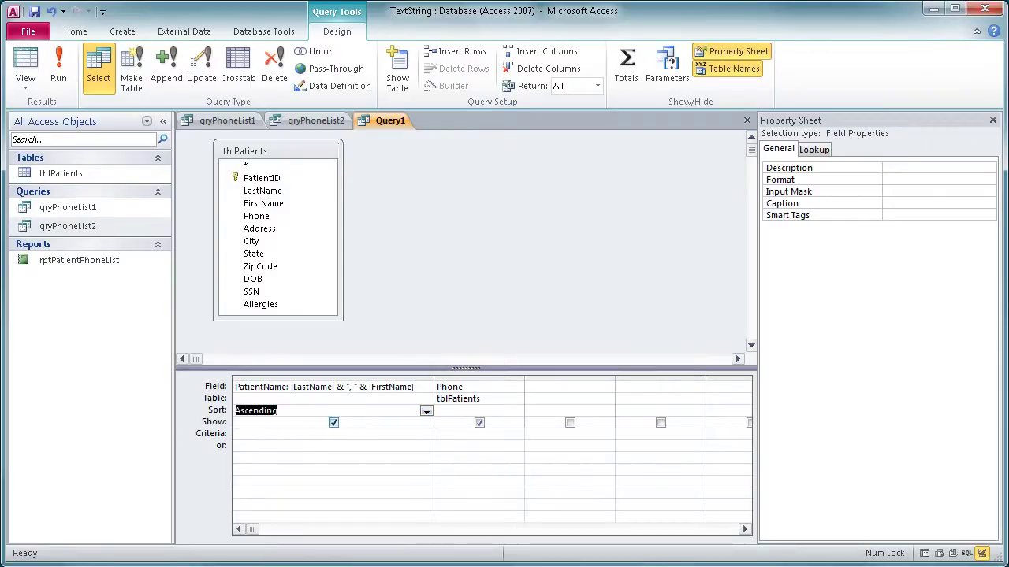
pyautogui.press('Up')
pyautogui.press('Up')
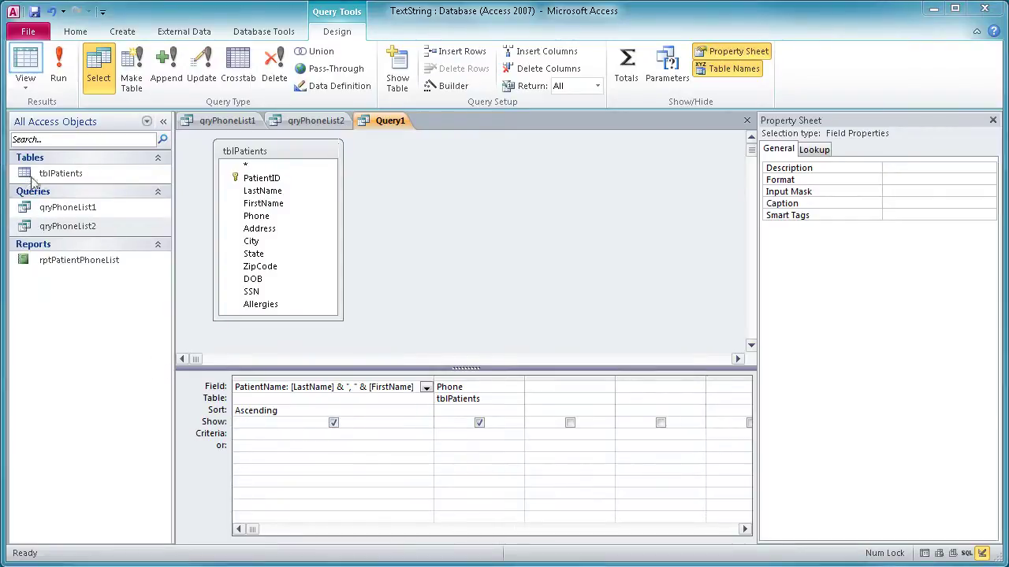
pyautogui.click(21, 65)
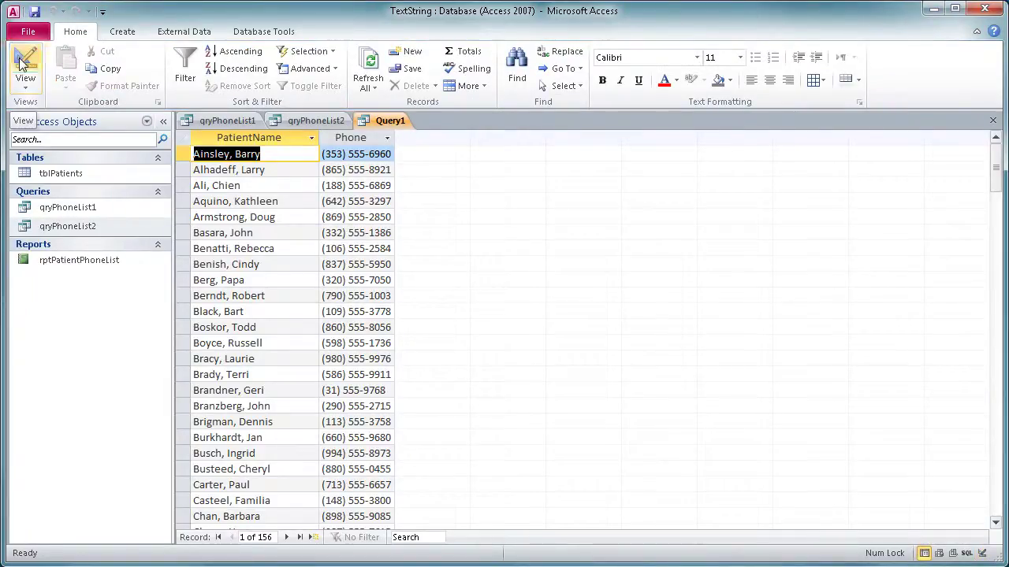
pyautogui.click(21, 63)
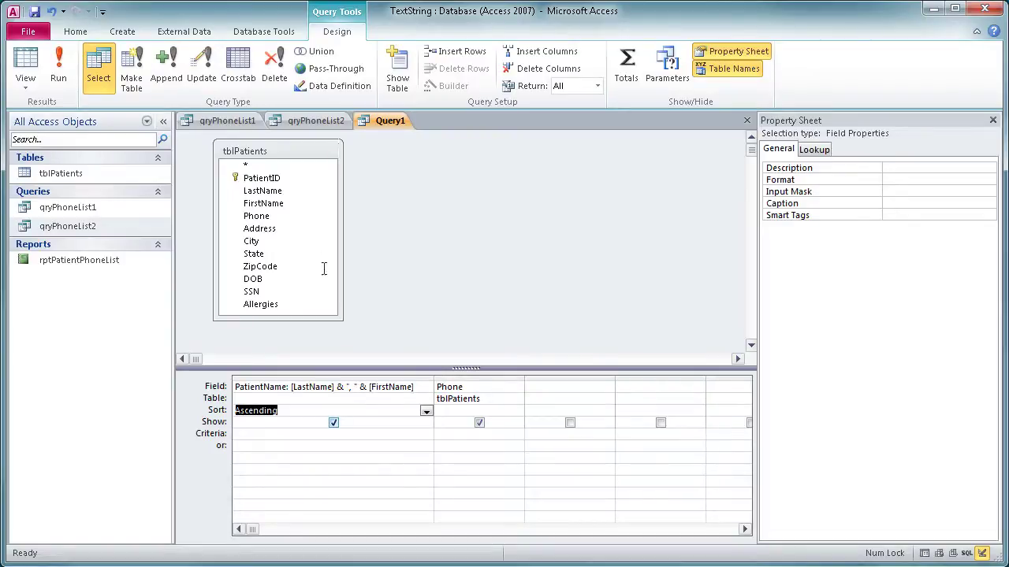
pyautogui.click(337, 387)
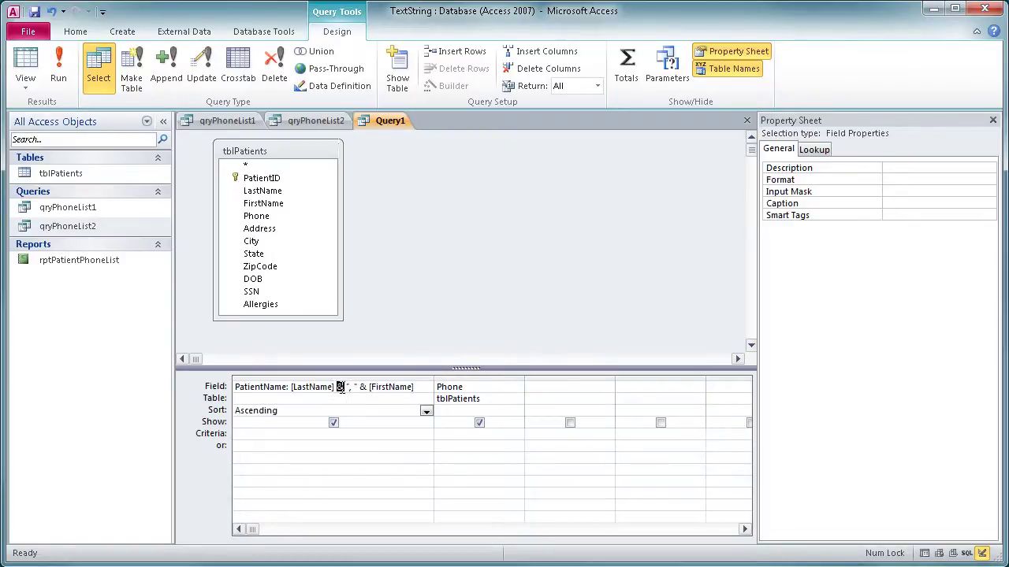
pyautogui.doubleClick(340, 387)
pyautogui.doubleClick(363, 387)
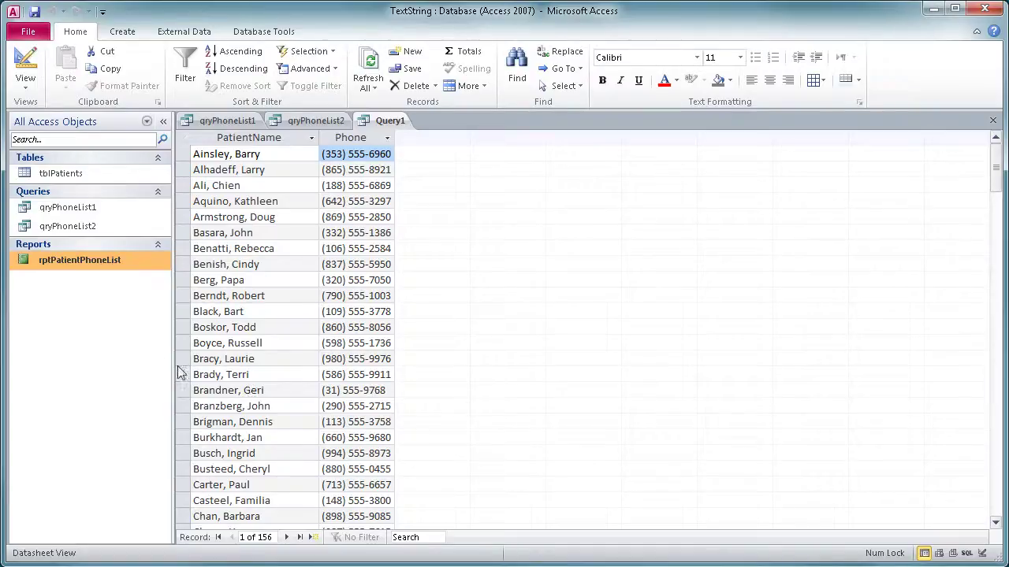
# Print-preview rptPatientPhoneList at 100% to read its two-column names and phones under letter headings
pyautogui.rightClick(73, 267)
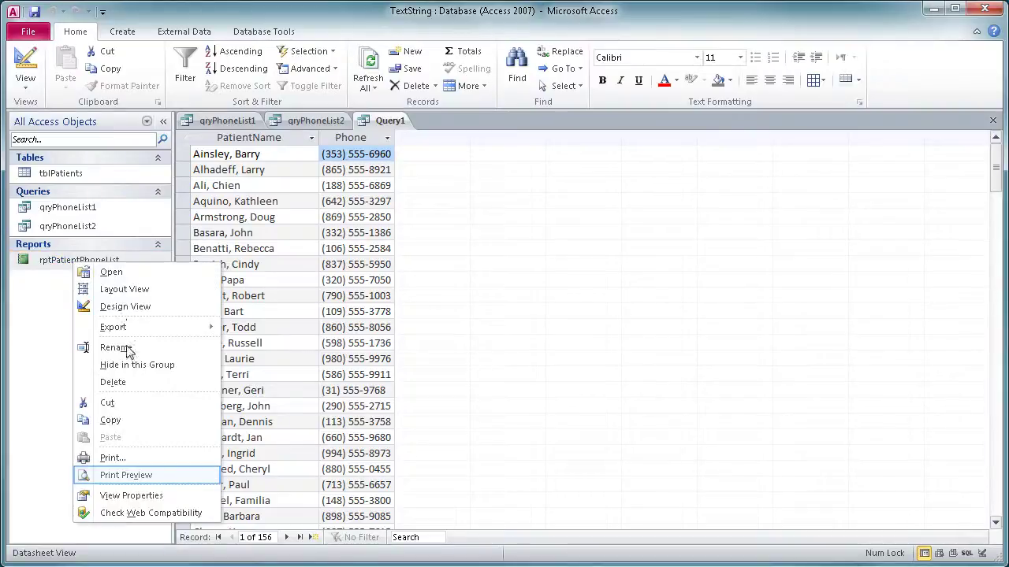
pyautogui.click(139, 476)
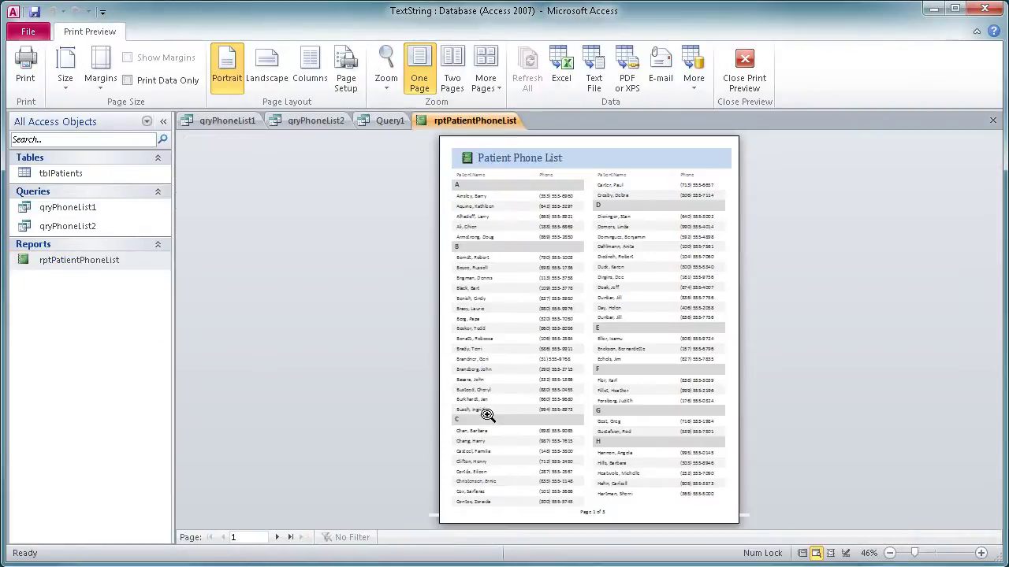
pyautogui.click(546, 314)
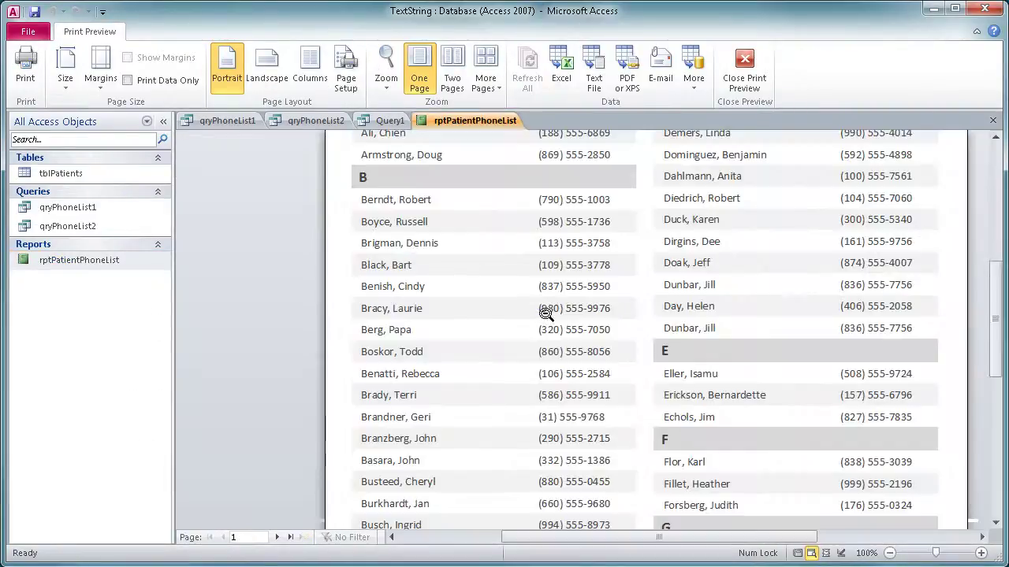
pyautogui.scroll(3, 546, 314)
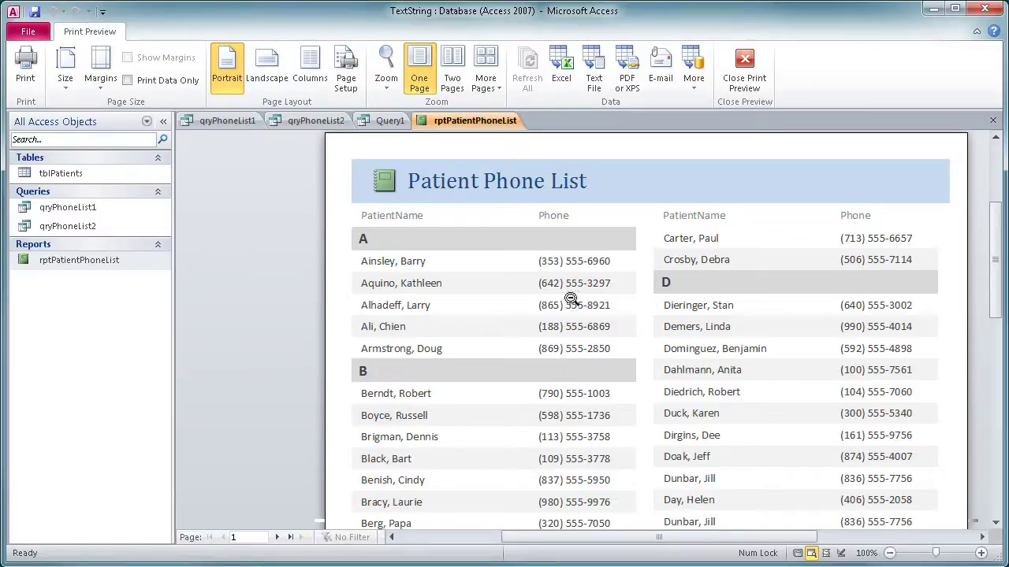
pyautogui.scroll(1, 577, 359)
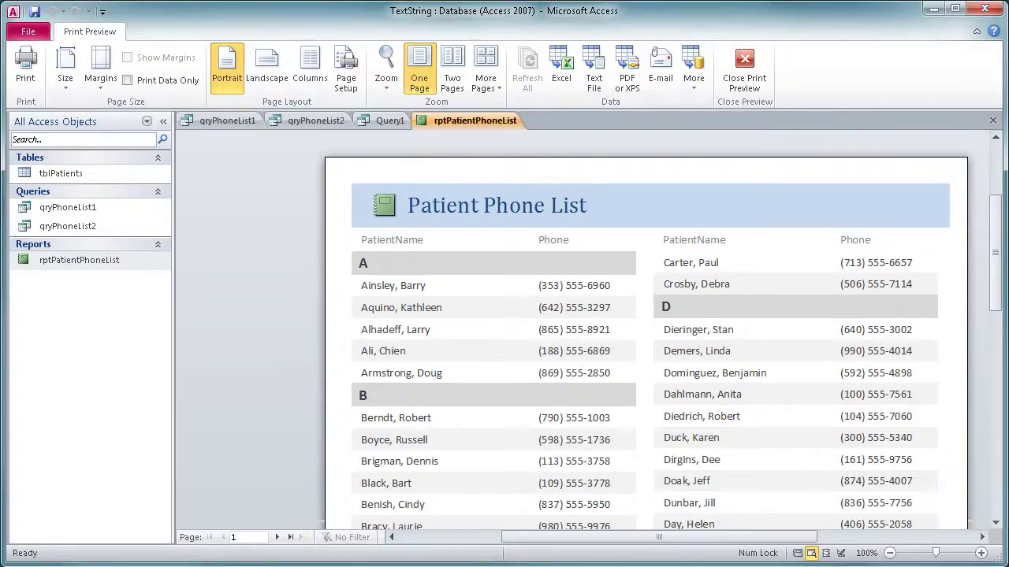